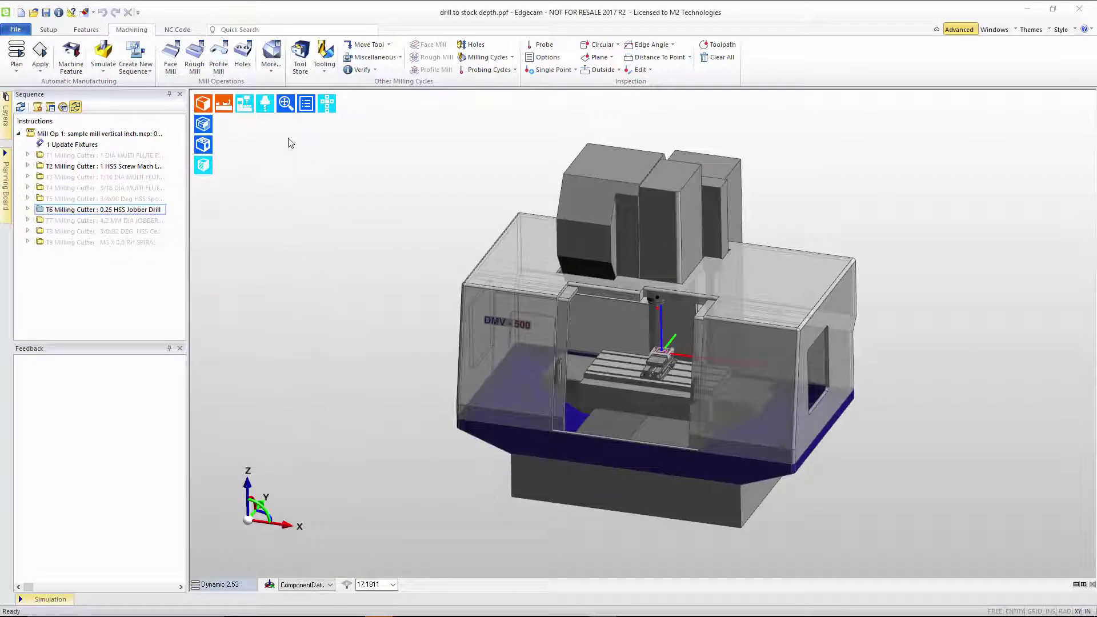
Step: Zoom in on the part in the vise and expand the 0.25 HSS Jobber Drill's operations
left_click(285, 104)
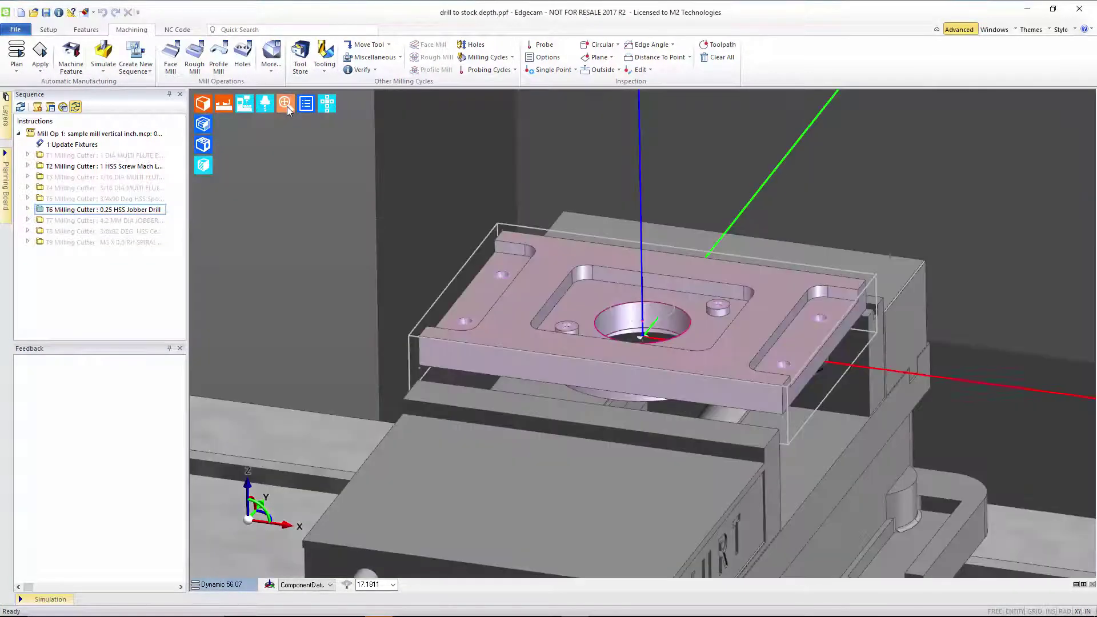
left_click(247, 106)
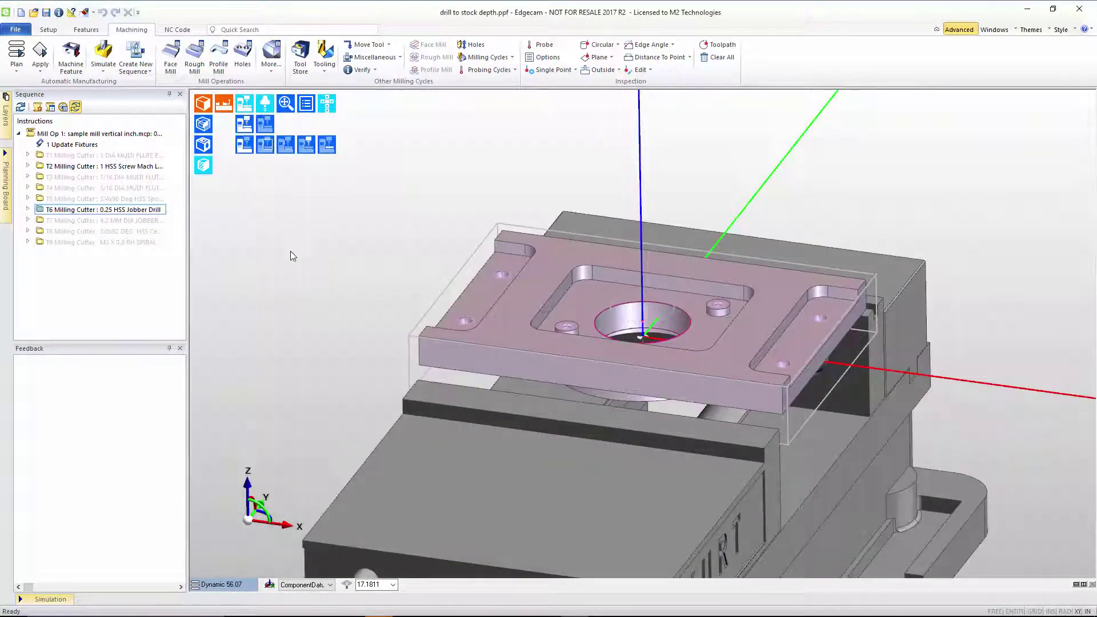
left_click(28, 210)
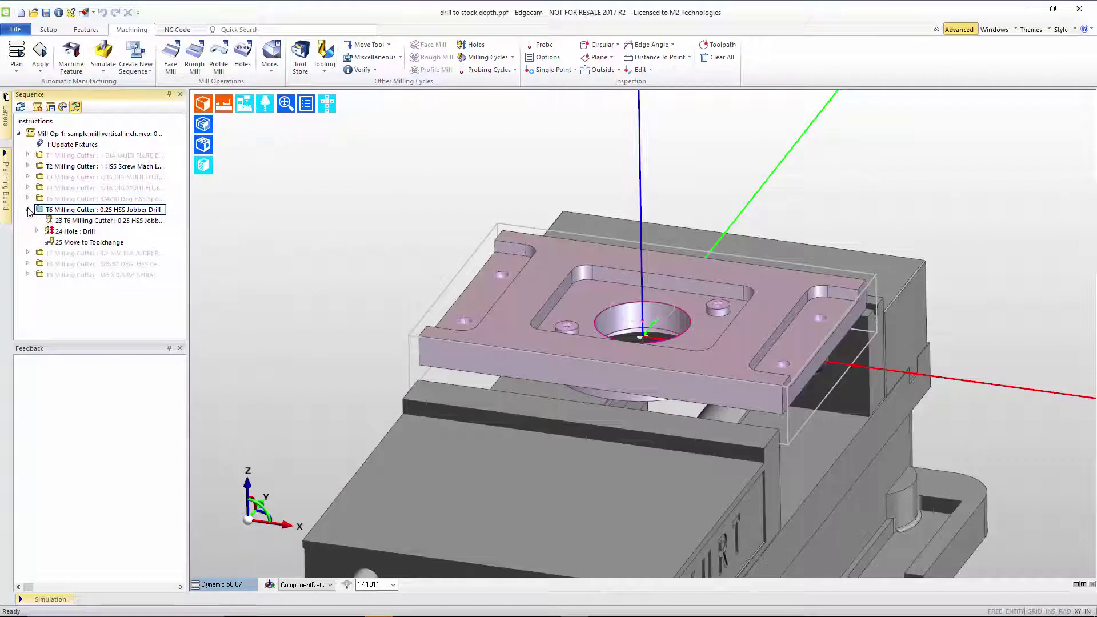
Step: Enter 0.25*2.5 as the Cut Increment on the Hole : Drill cycle's Depth tab
double_click(73, 231)
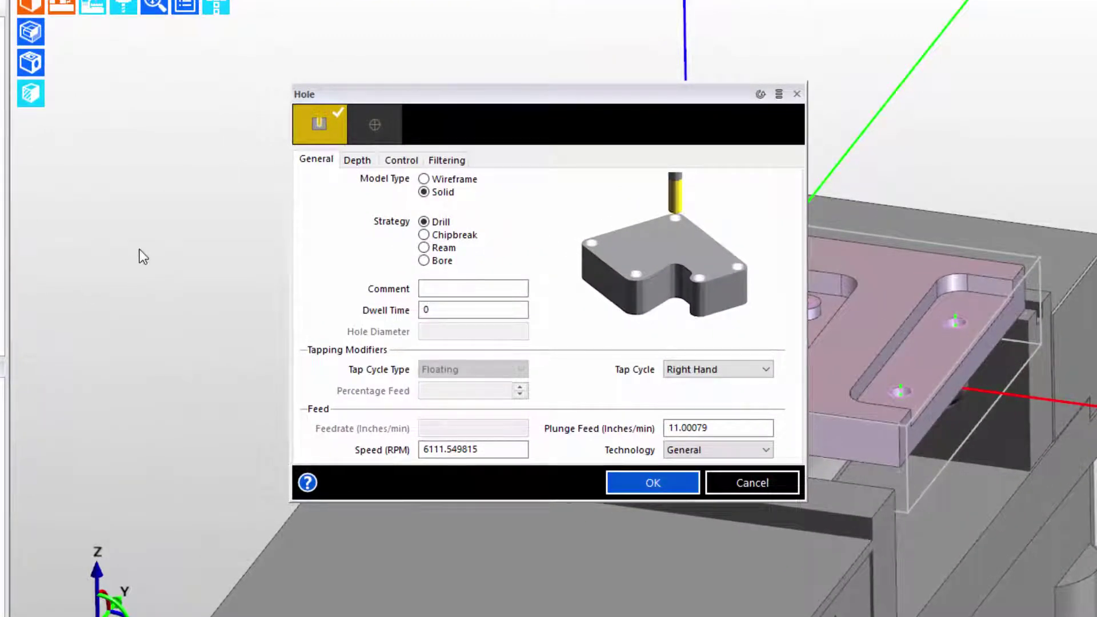
left_click(365, 160)
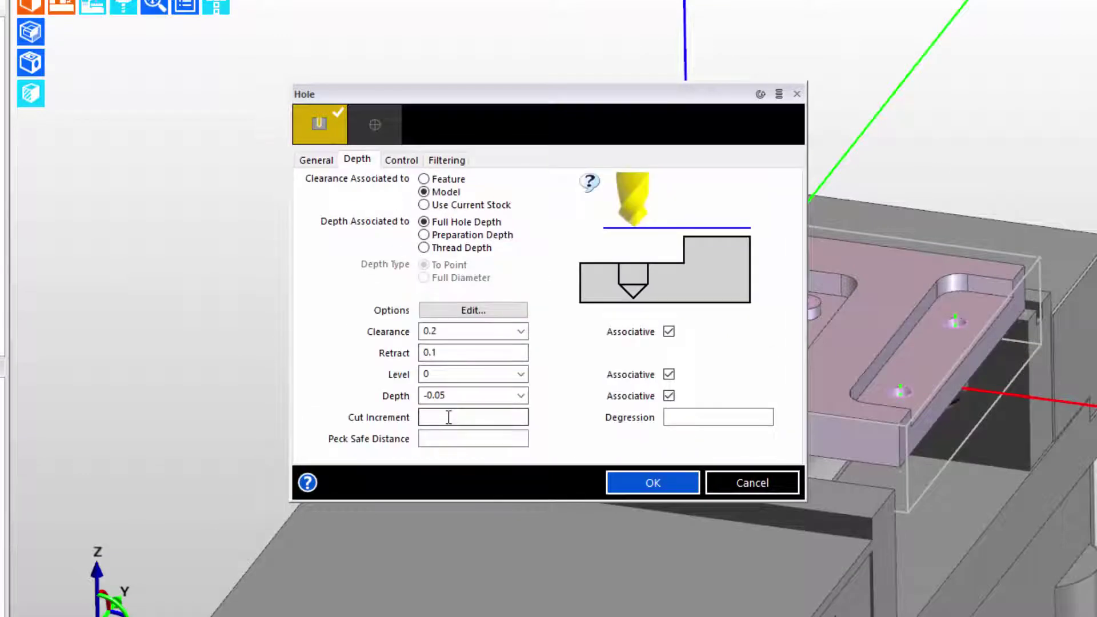
left_click(448, 417)
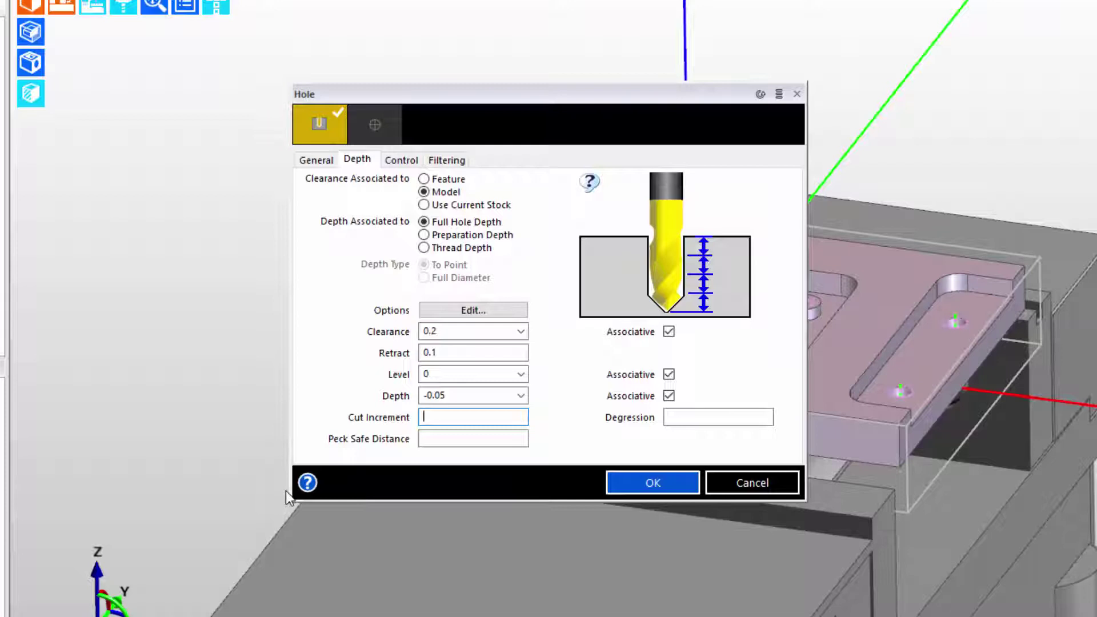
type("0.25*2.5")
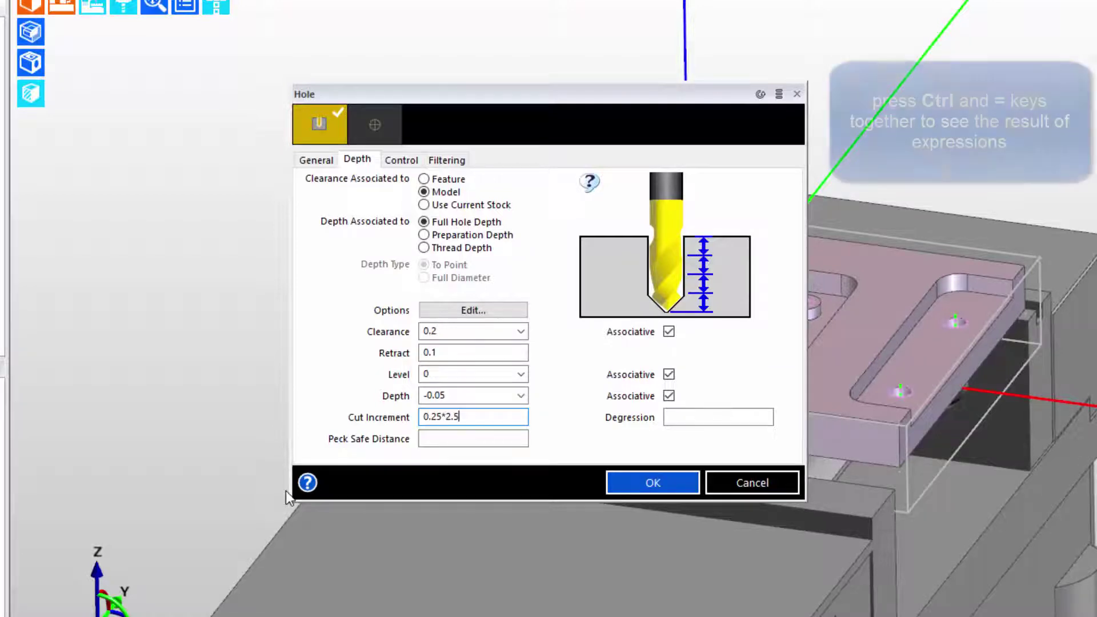
Step: Check that the Cut Increment formula evaluates to 0.625, then reselect the formula
key("ctrl+equal")
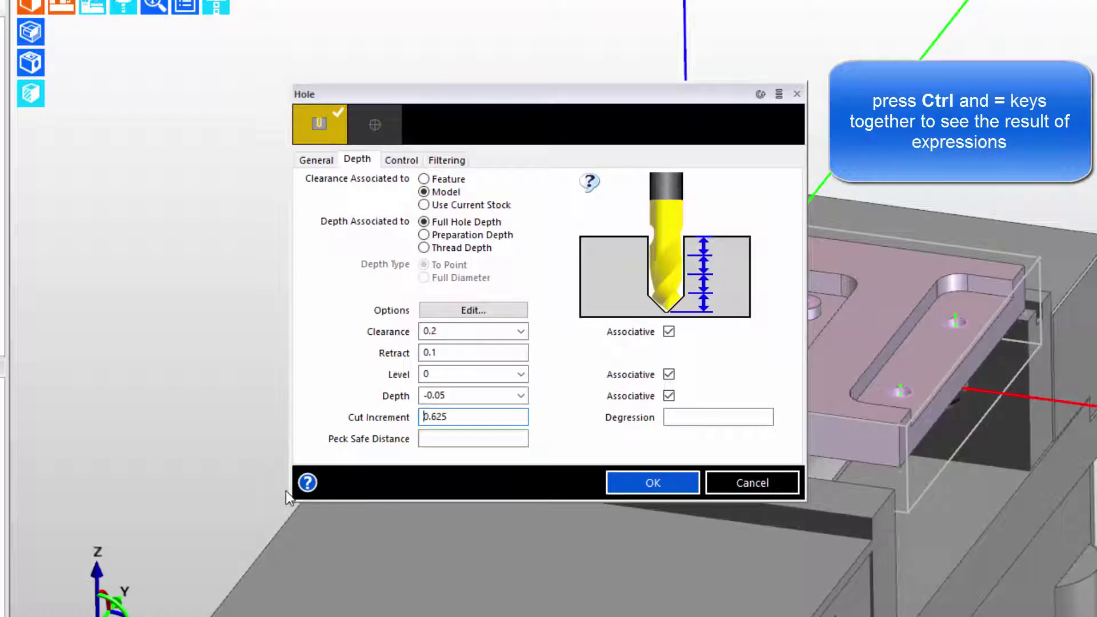
key("ctrl+equal")
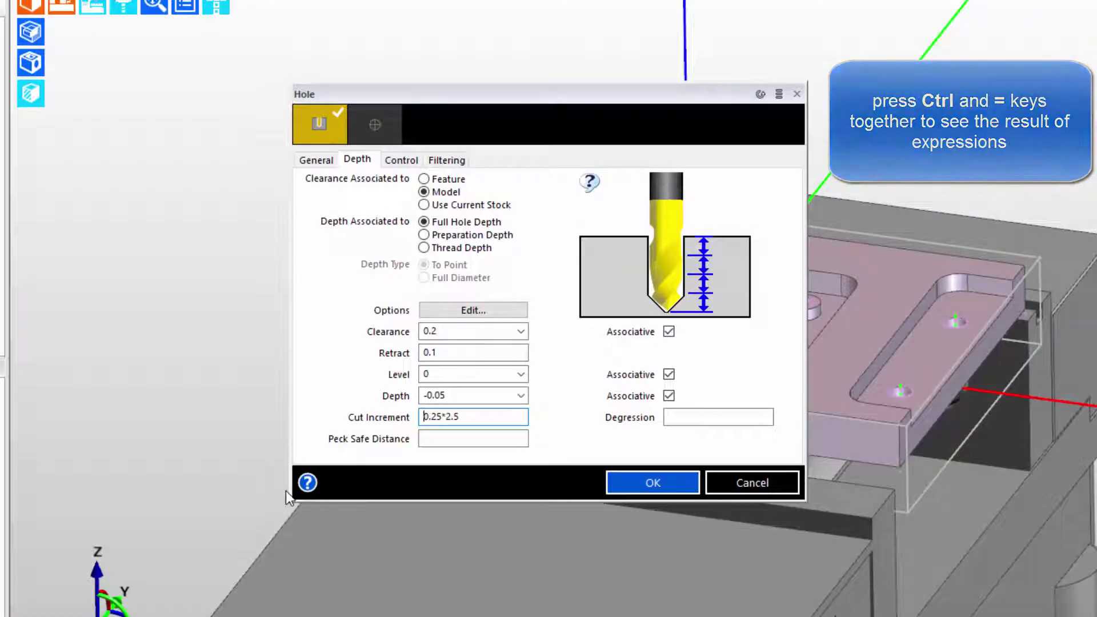
left_click(453, 444)
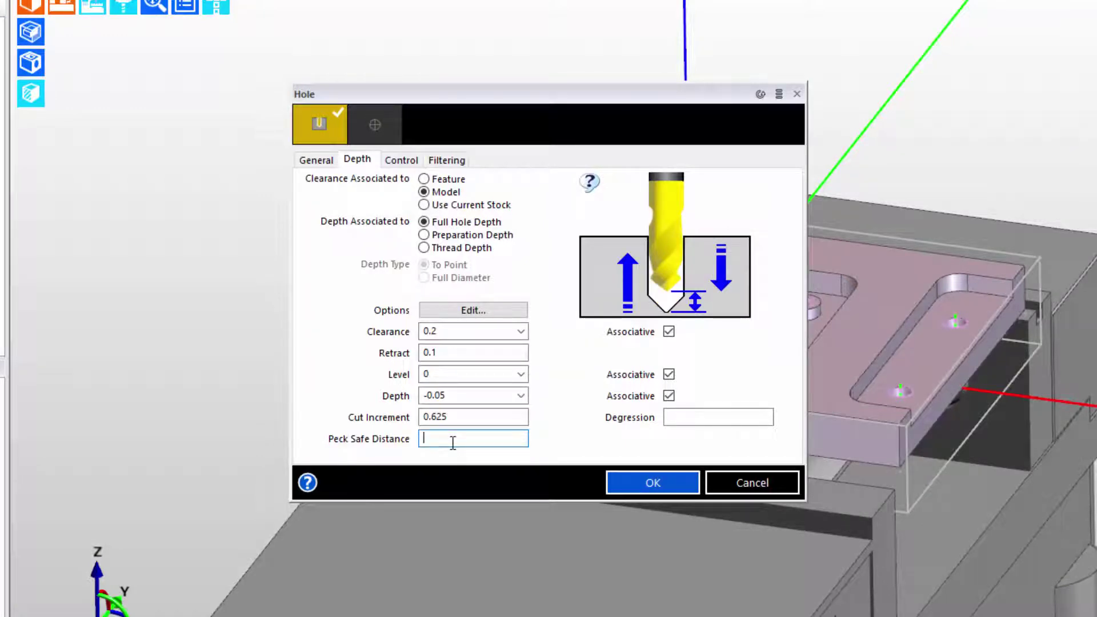
left_click(474, 423)
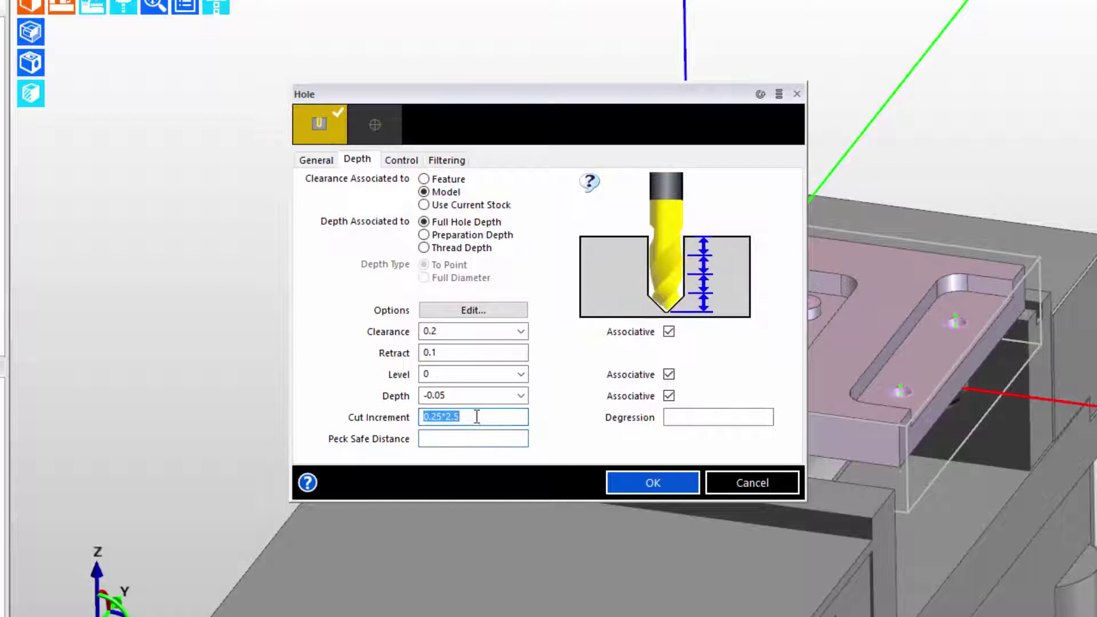
left_click(477, 417)
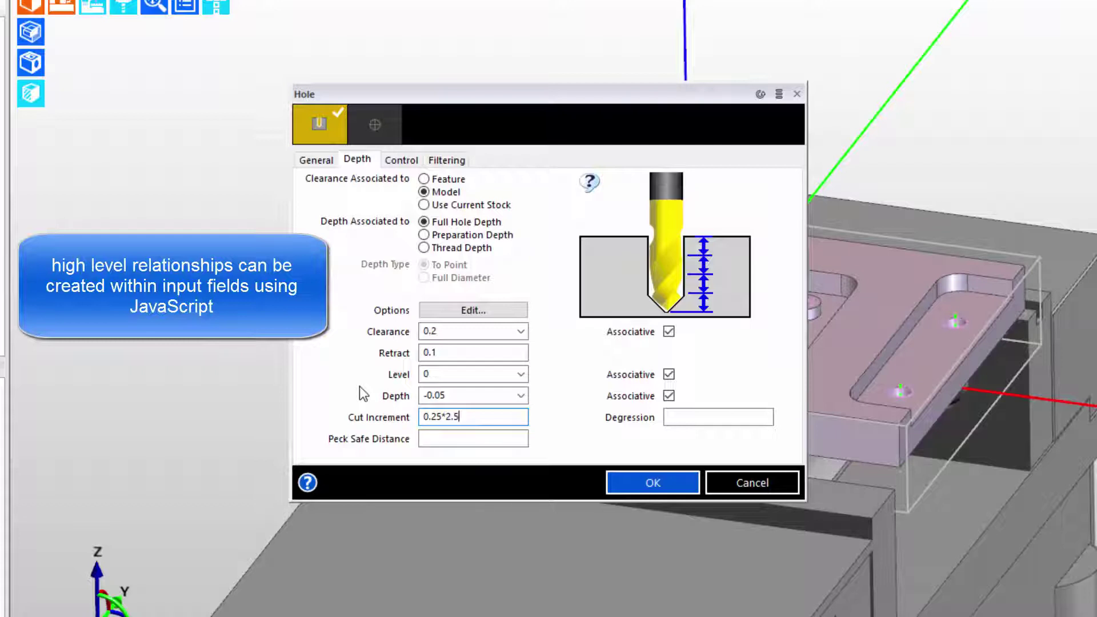
mouse_move(393, 359)
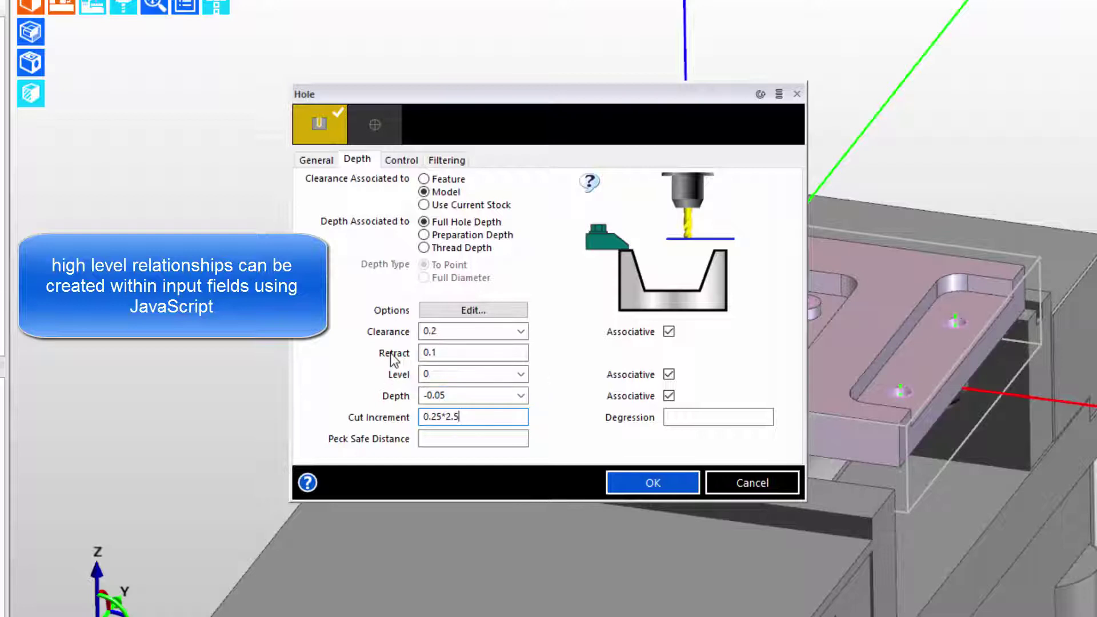
left_click(441, 416)
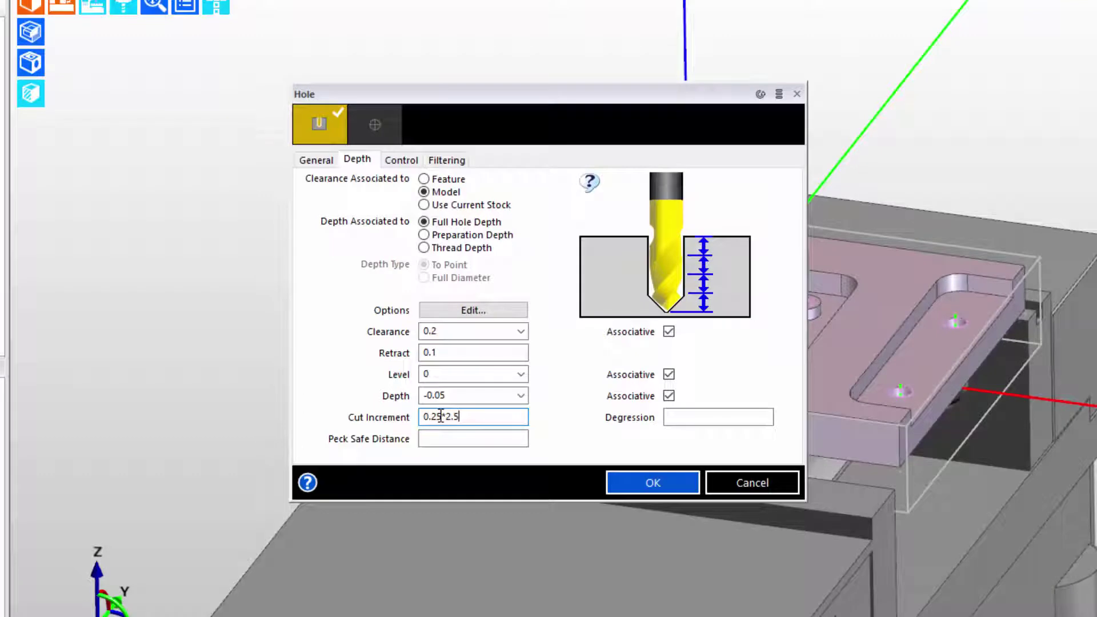
left_click(443, 416)
Step: Replace 0.25 in the Cut Increment formula with the Tool.Diameter variable
left_click_drag(443, 417, 403, 419)
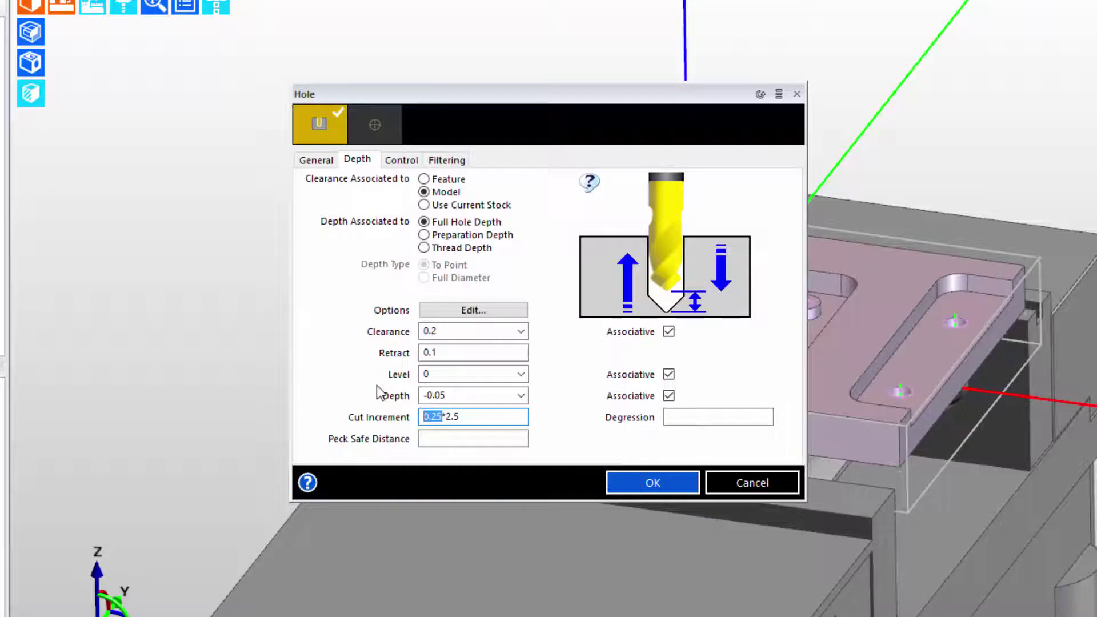
type("Tool.Diameter")
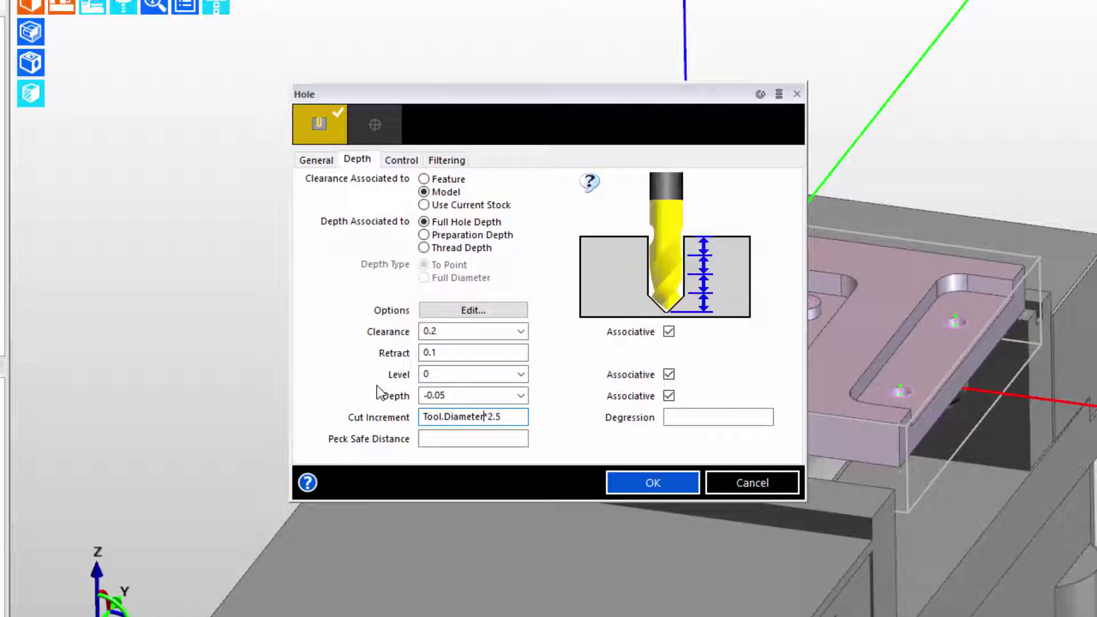
key("Return")
key("ctrl+z")
key("Tab")
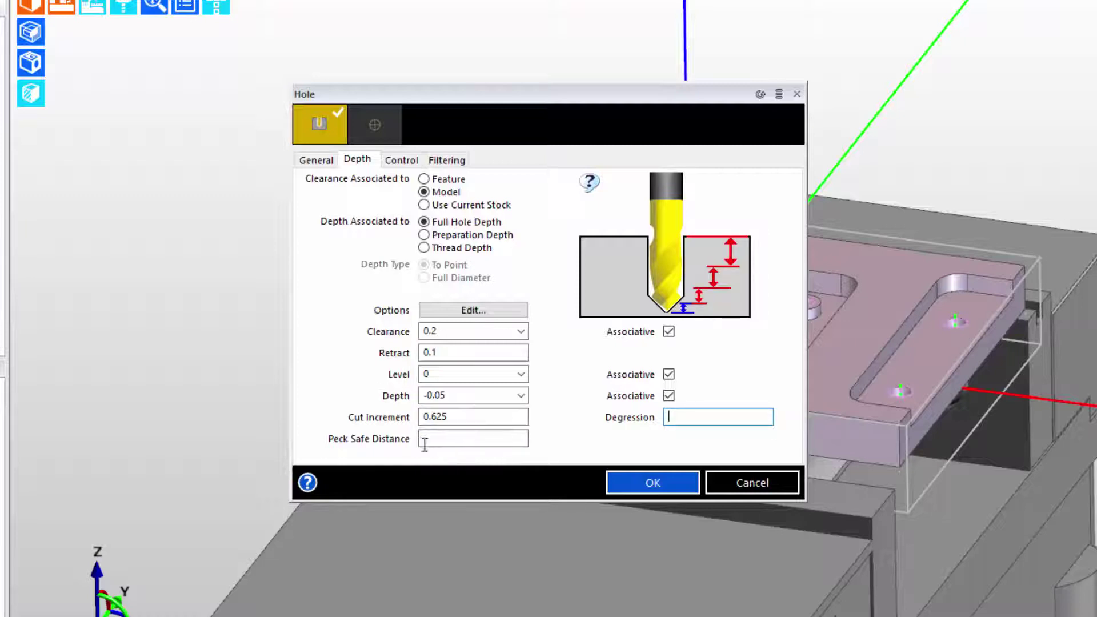
Step: Change the multiplier from 2.5 to 1.5 so Cut Increment evaluates to 0.375, and apply
left_click(460, 417)
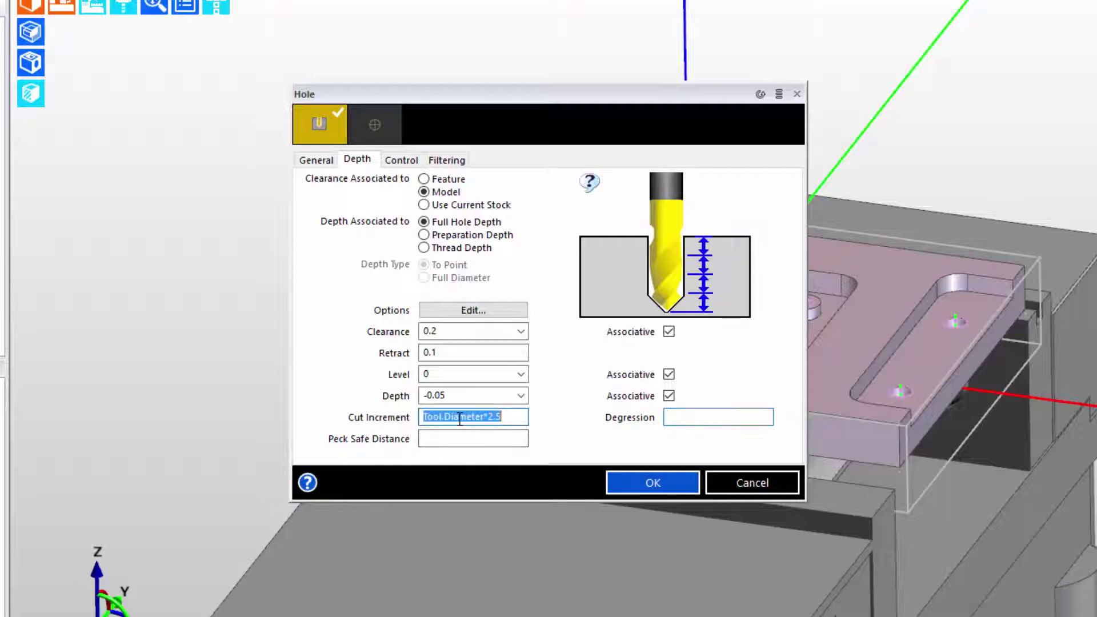
left_click(489, 417)
left_click_drag(490, 416, 494, 417)
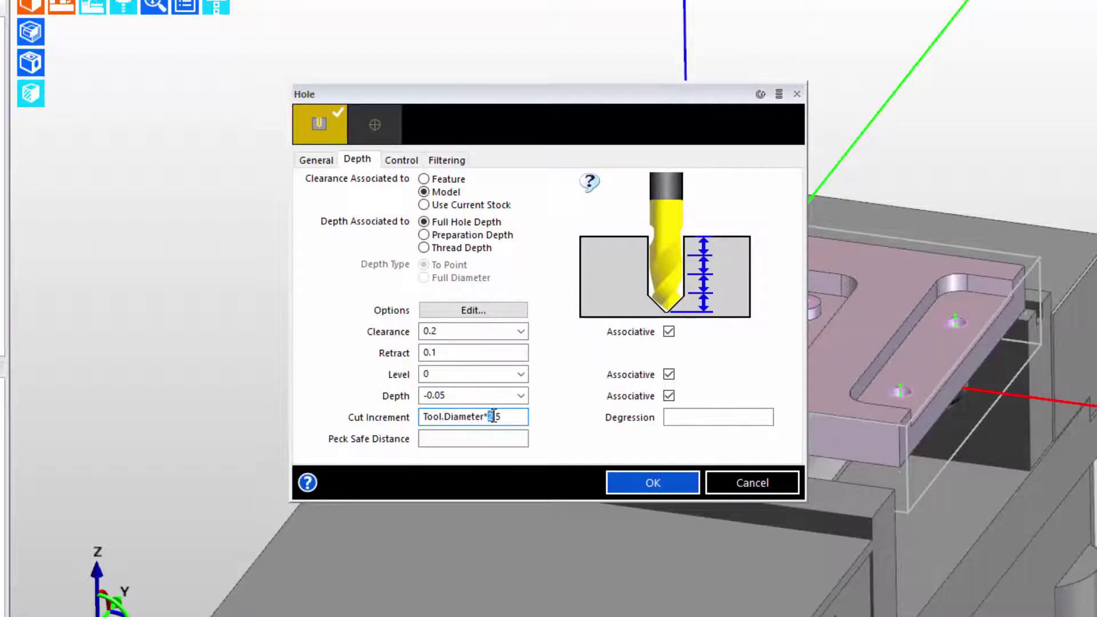
type("1")
left_click(481, 434)
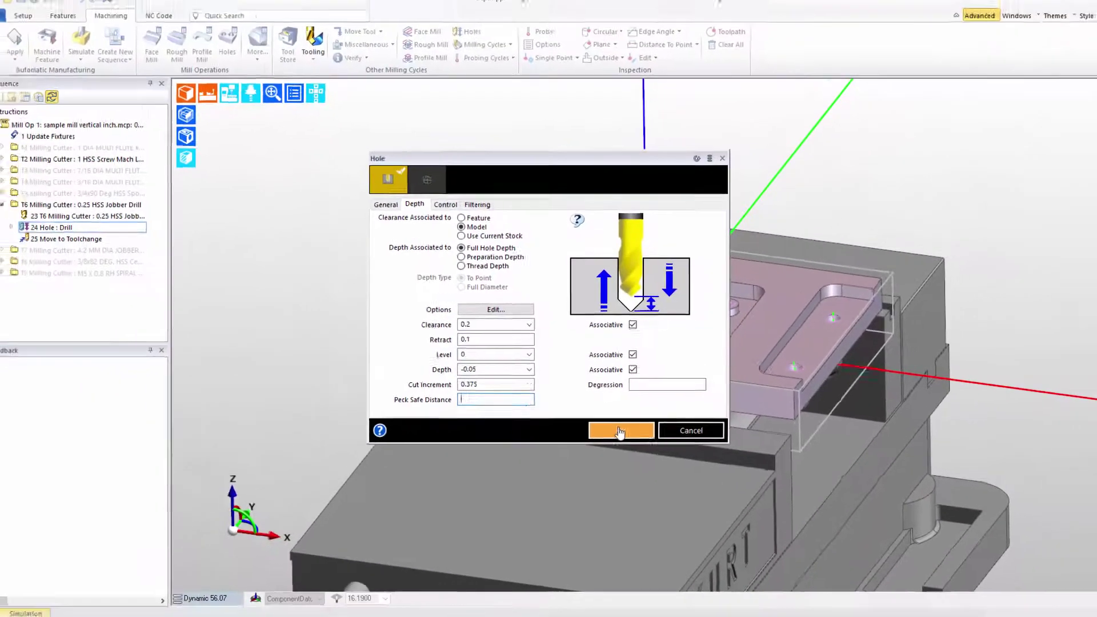
left_click(637, 460)
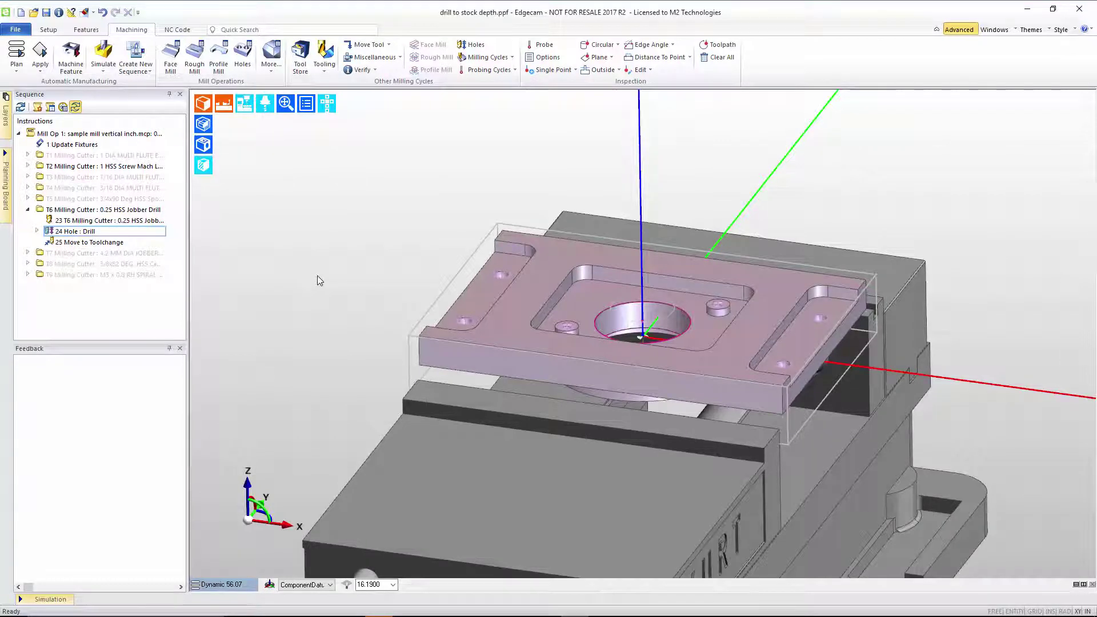
Step: Expand T2 Milling Cutter's operations, switch to solid shaded display, and select the central hole face
left_click(28, 167)
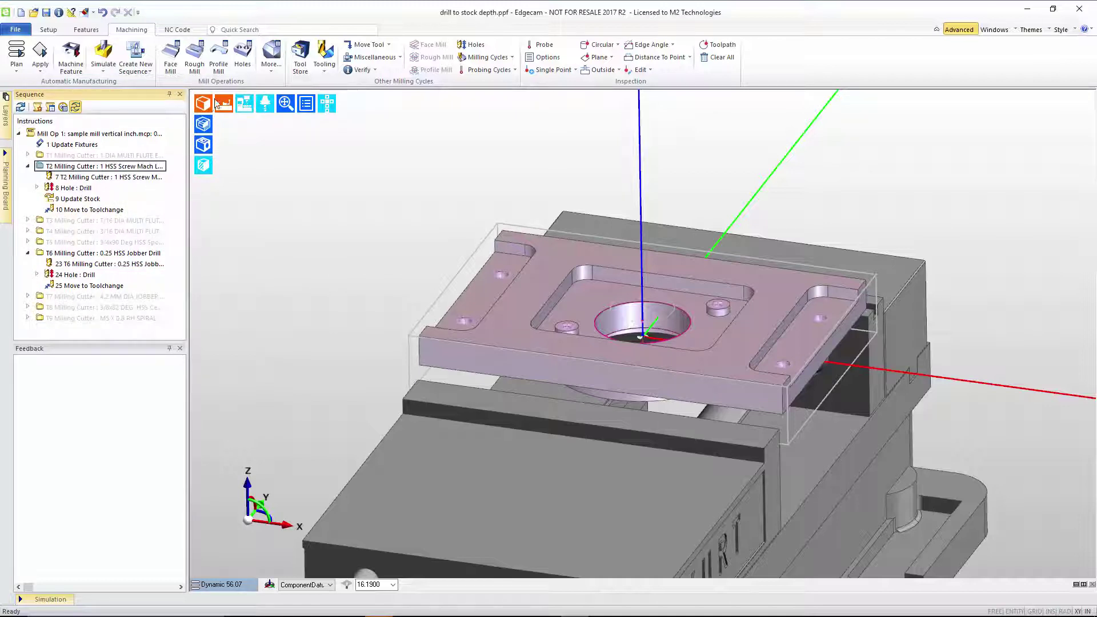
left_click(204, 119)
left_click(204, 144)
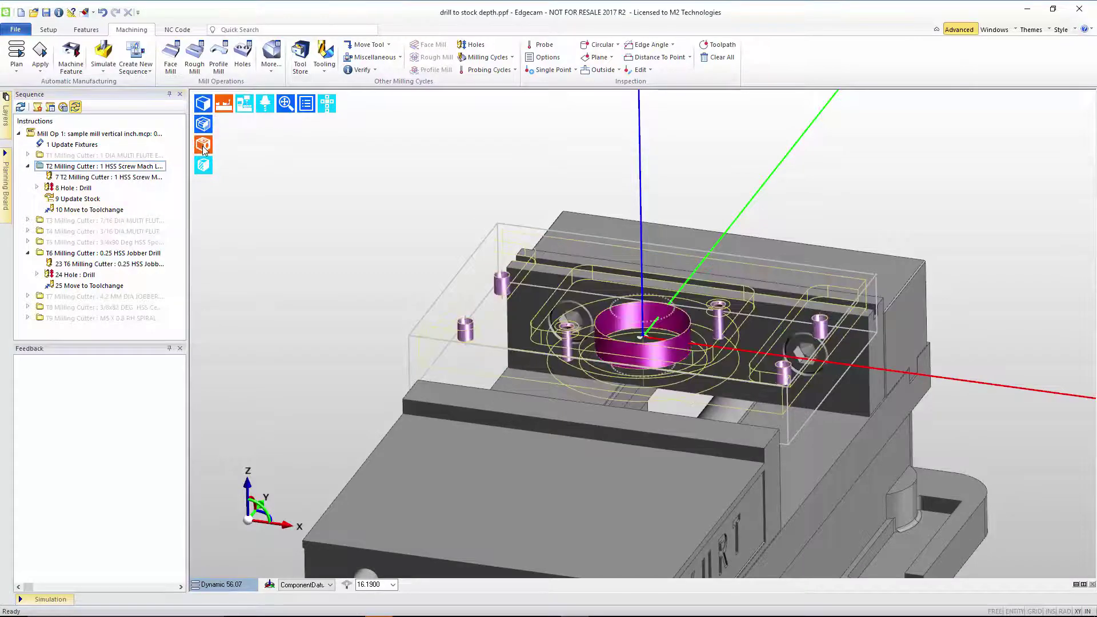
middle_click_drag(757, 379, 246, 320)
left_click(202, 165)
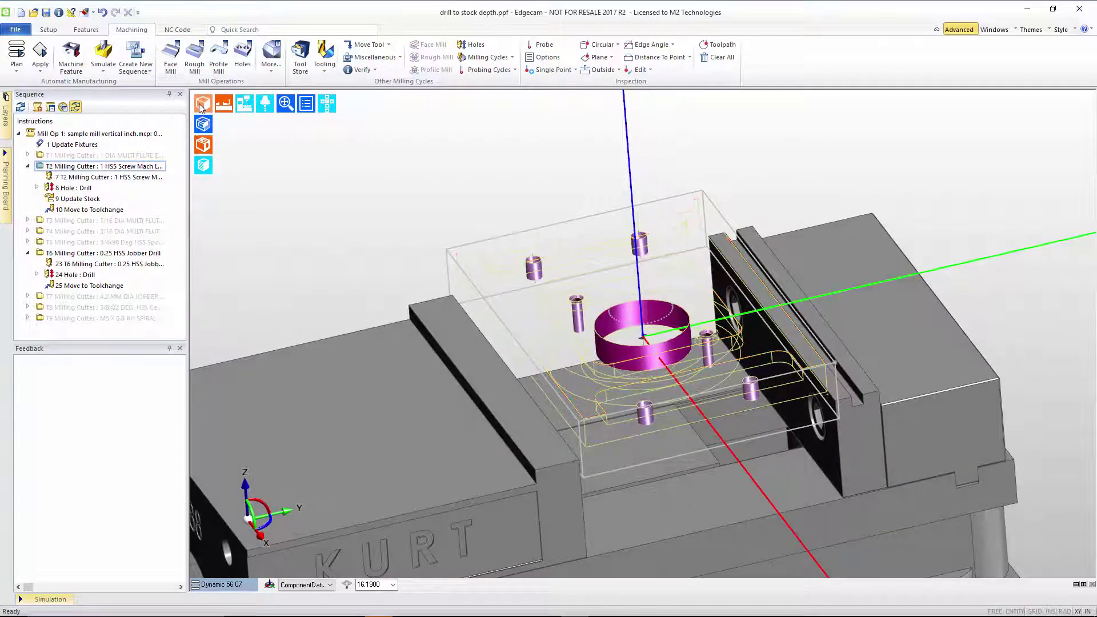
left_click(648, 318)
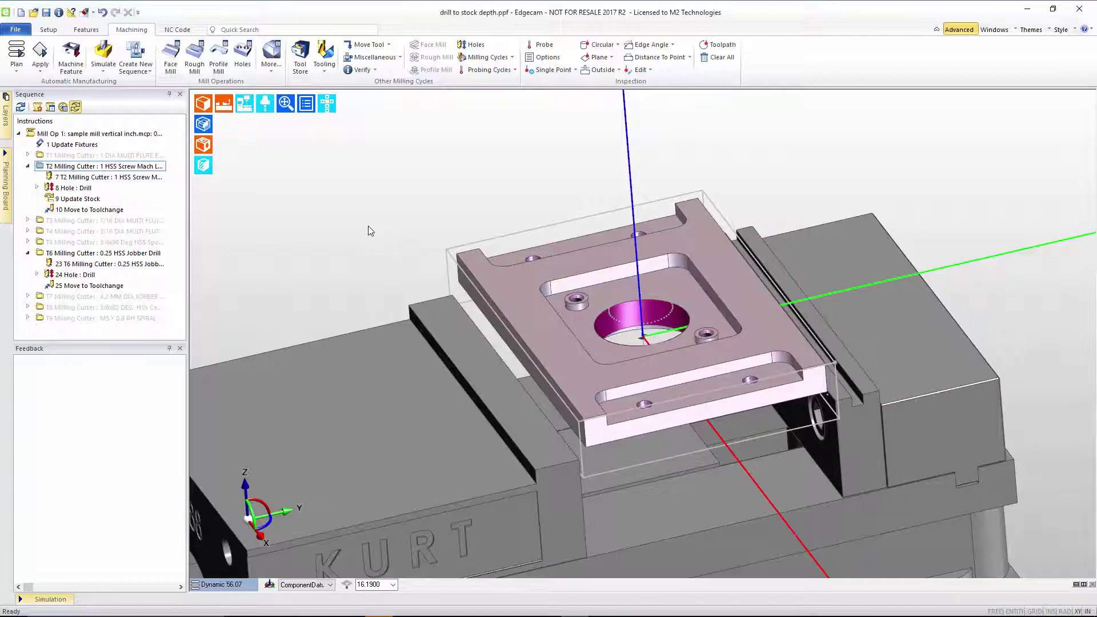
double_click(79, 188)
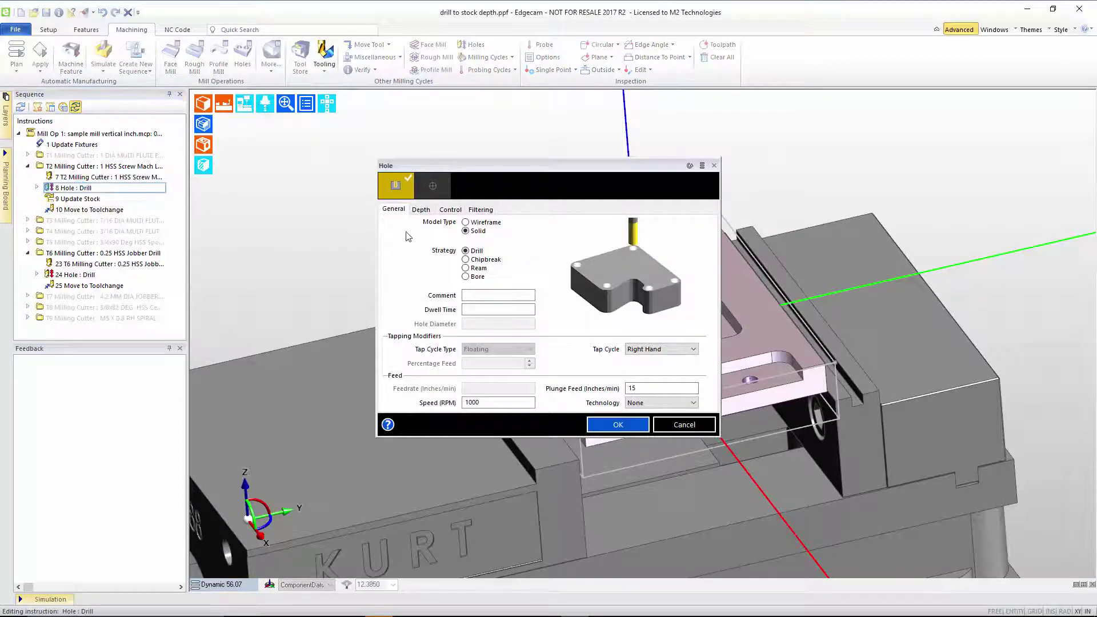
left_click(421, 209)
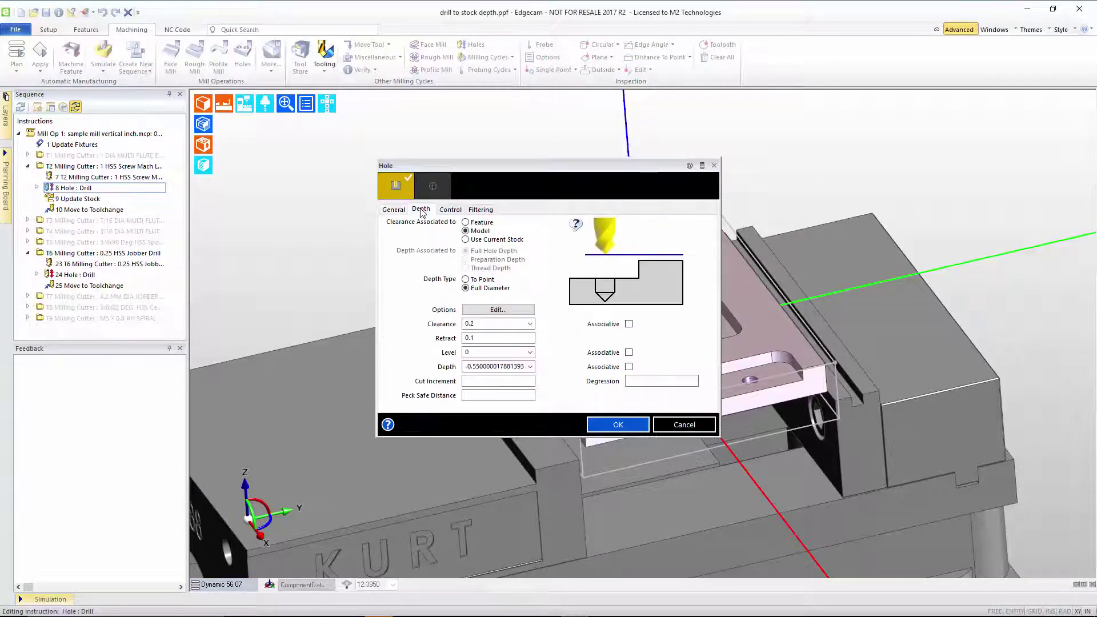
left_click(484, 352)
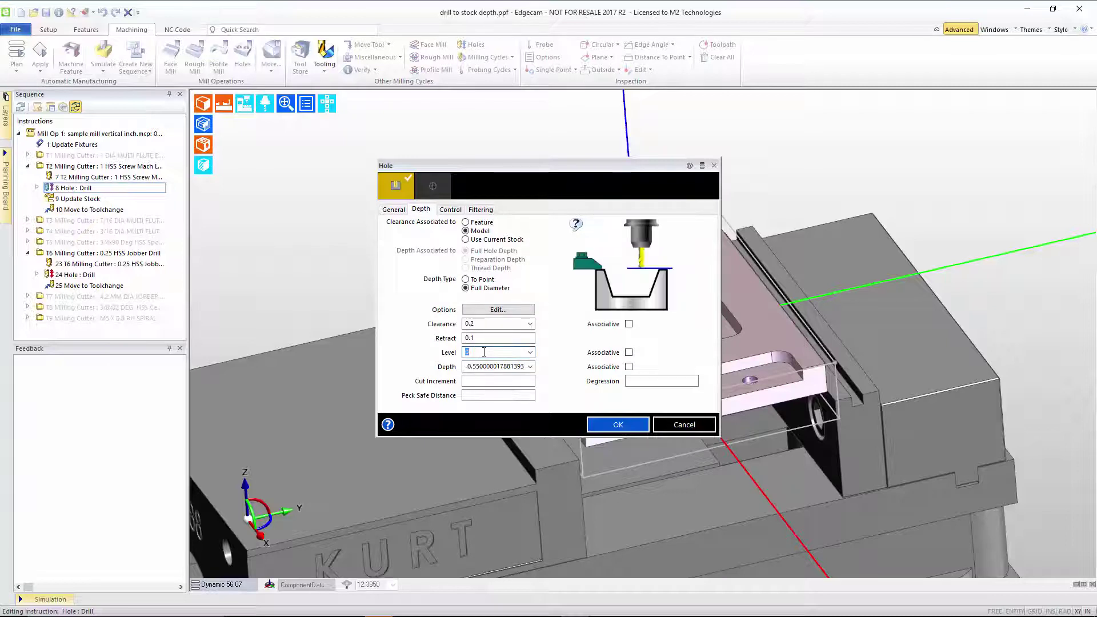
left_click(475, 367)
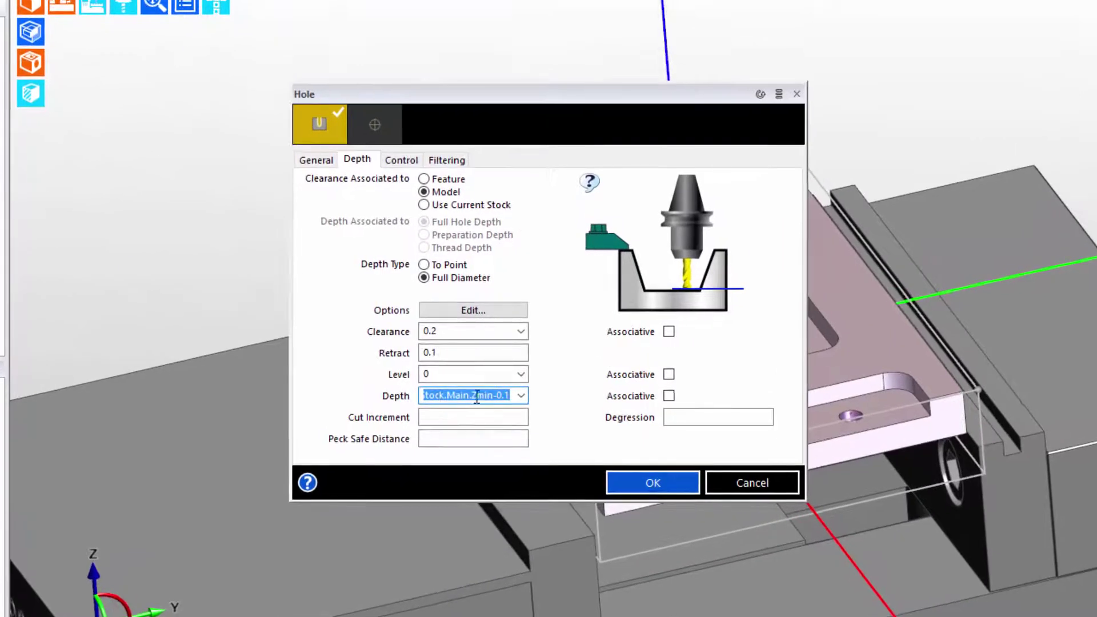
left_click(509, 395)
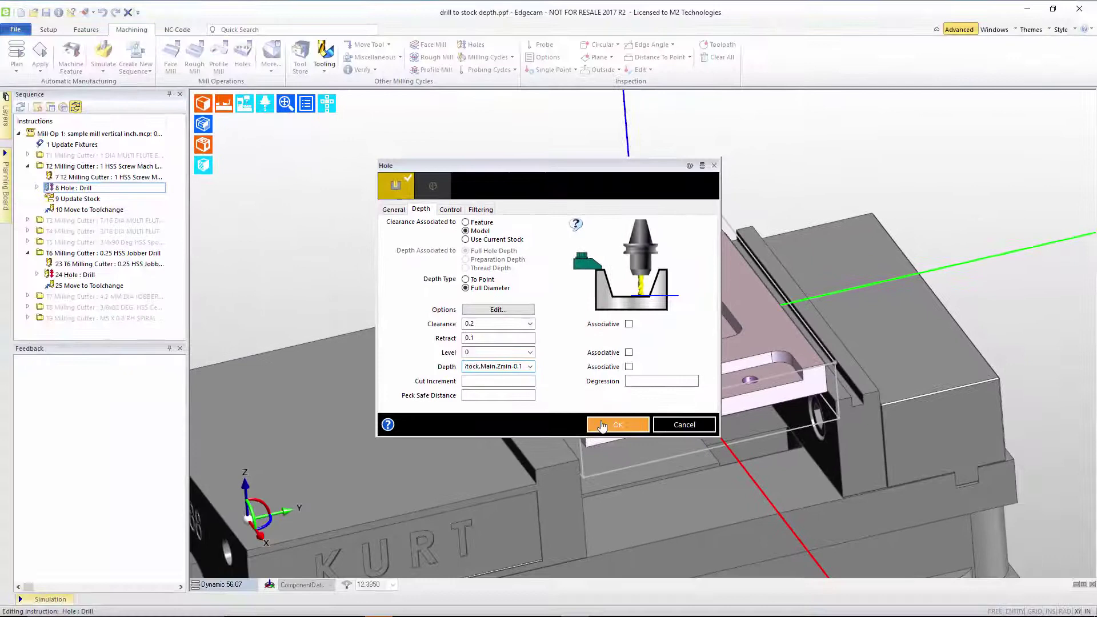
left_click(652, 482)
Step: Render the stock translucently over the part and orbit to a more top-down view
left_click(202, 124)
middle_click_drag(610, 200, 689, 273)
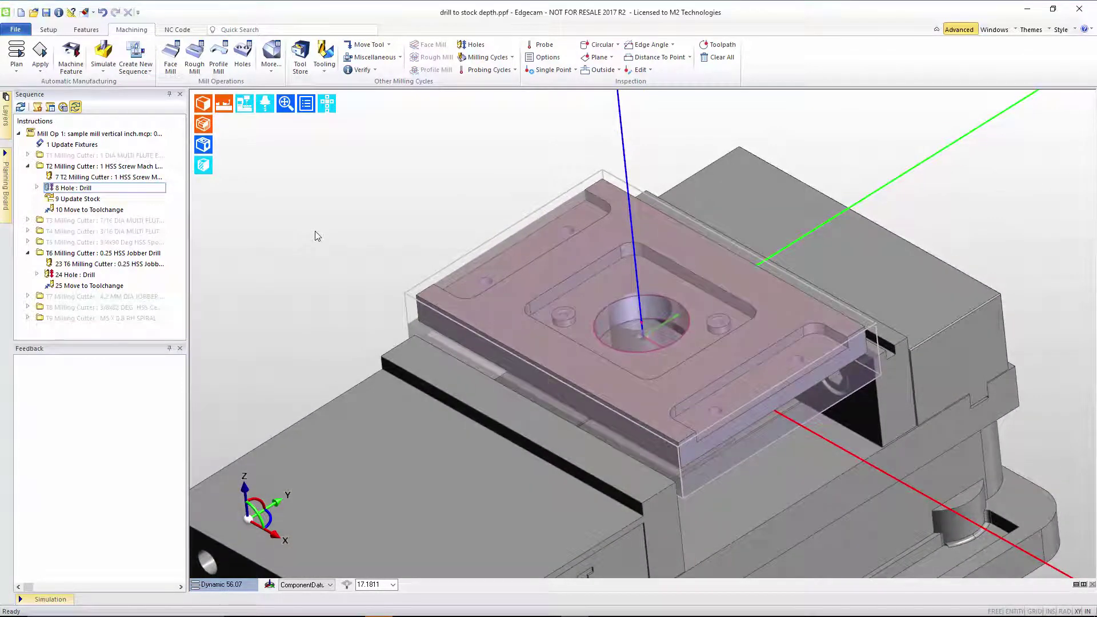